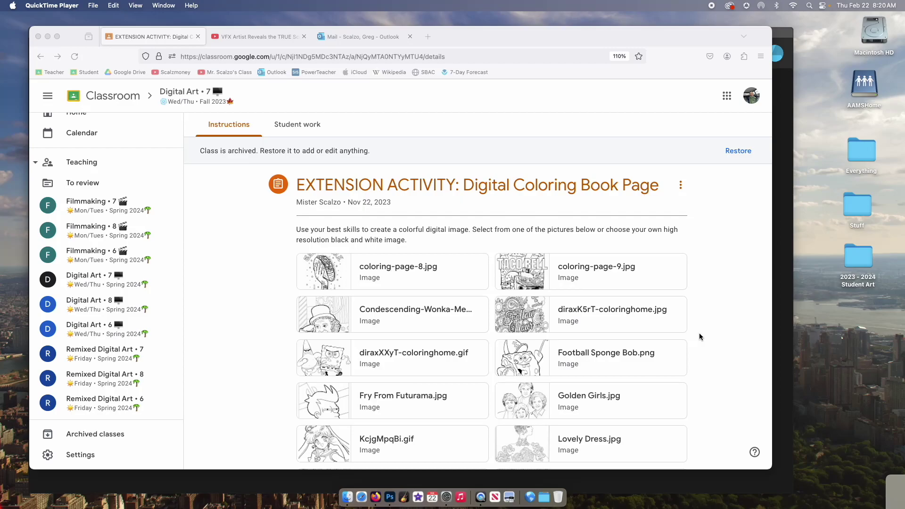
Scroll to the bottom of the attachments and preview Pipe Patterns.jpg full size
scroll(412, 329, "down", 4)
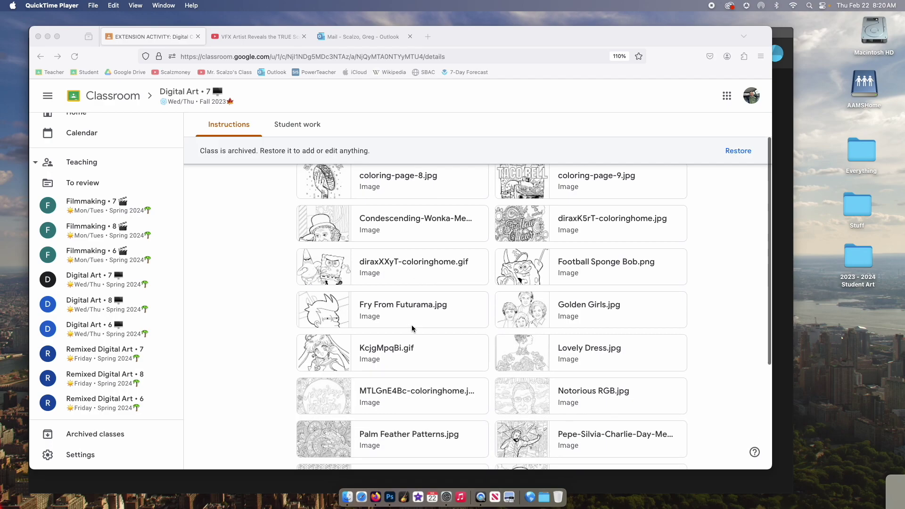
scroll(411, 325, "down", 7)
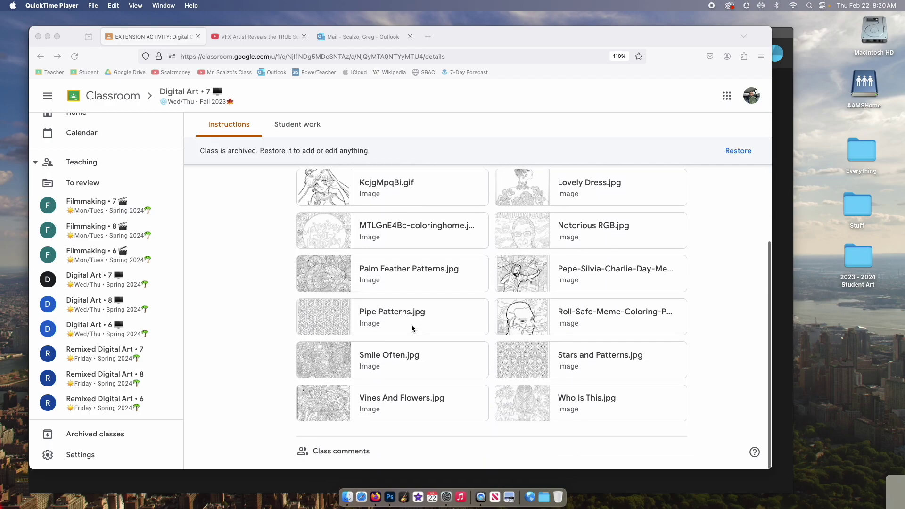
left_click(411, 328)
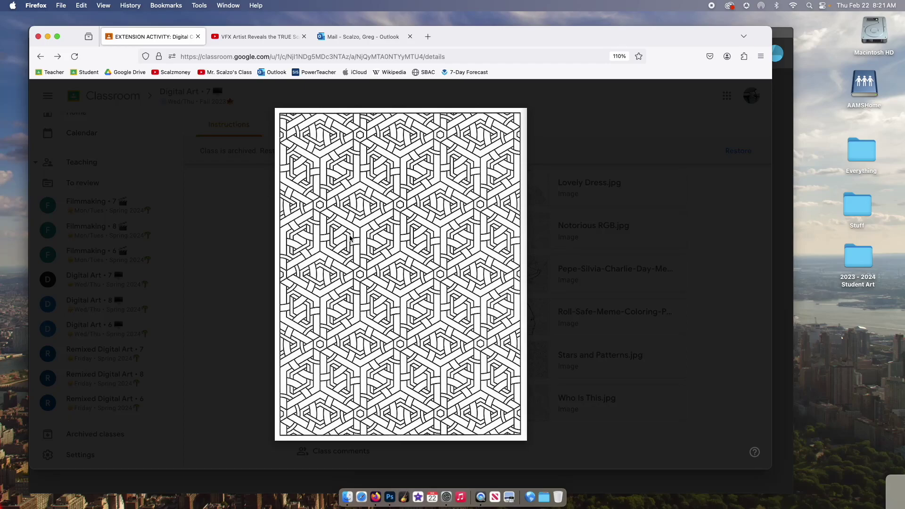
Leave Pipe Patterns, glance at Football Sponge Bob.png, then preview Smile Often.jpg full size
mouse_move(399, 226)
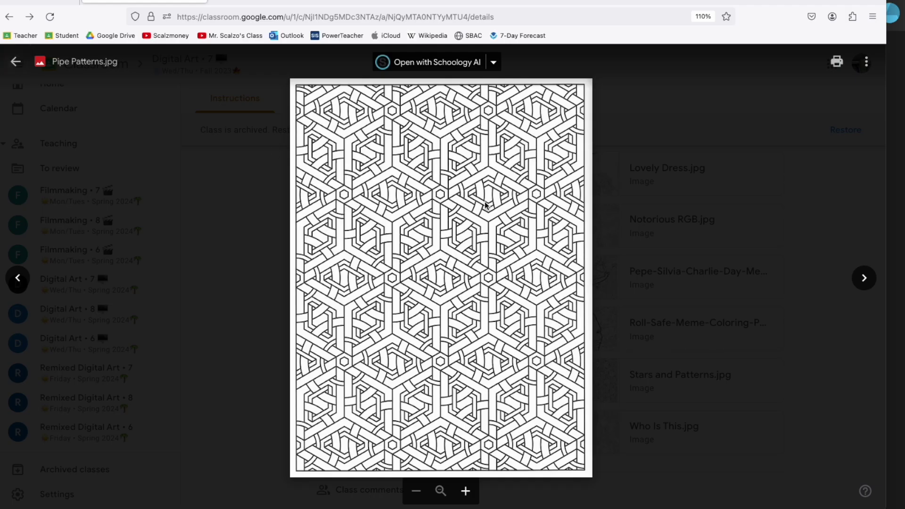
left_click(16, 61)
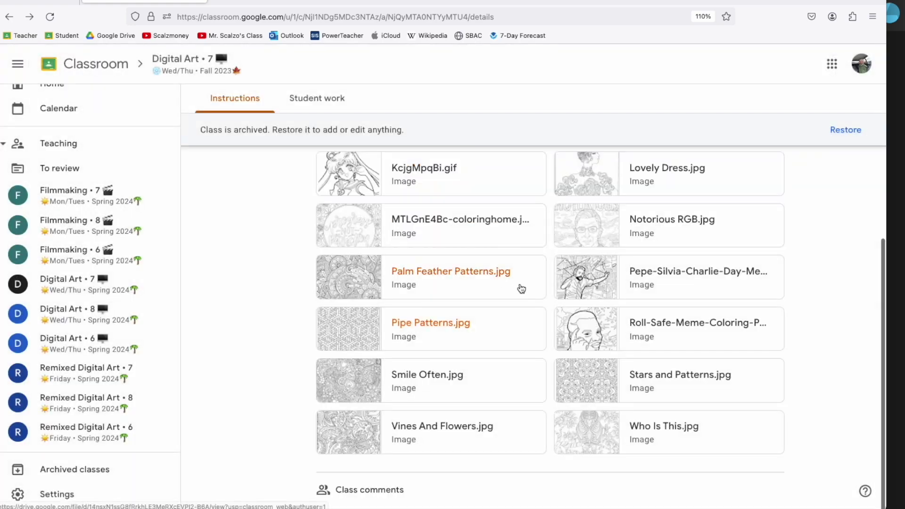
scroll(464, 306, "up", 4)
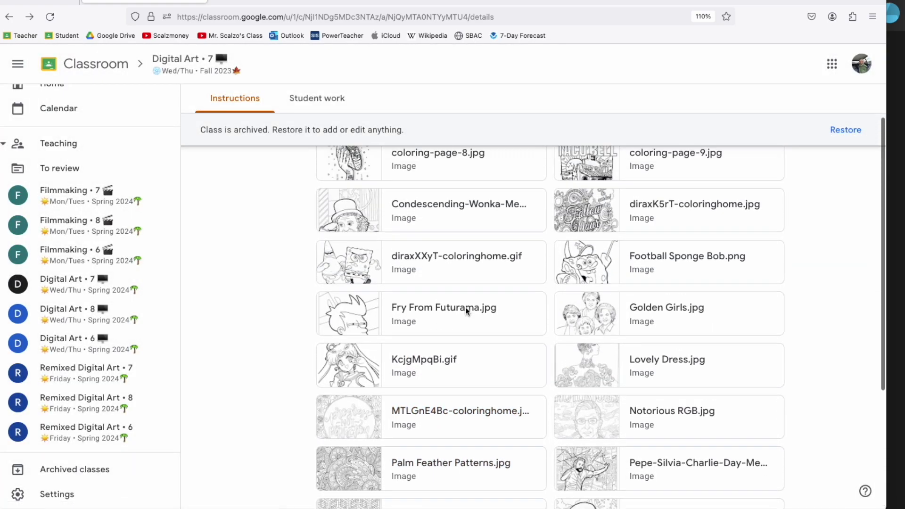
left_click(675, 269)
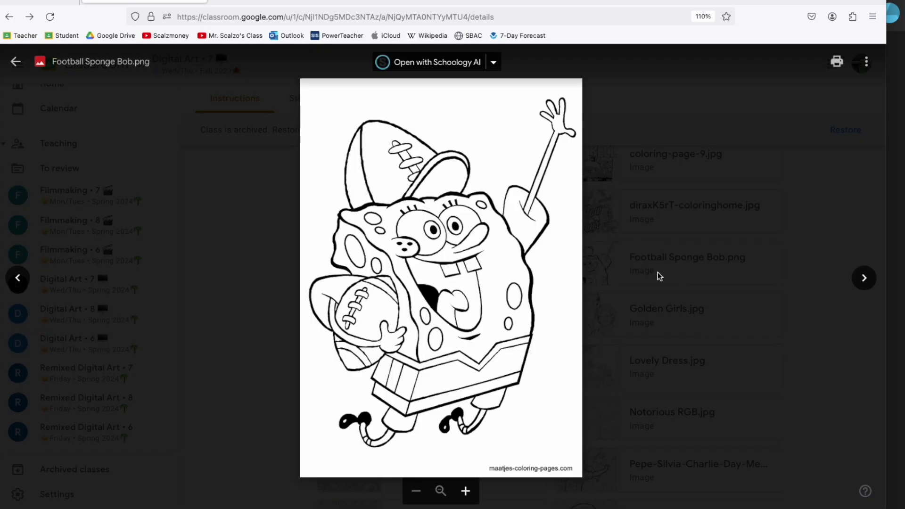
left_click(15, 62)
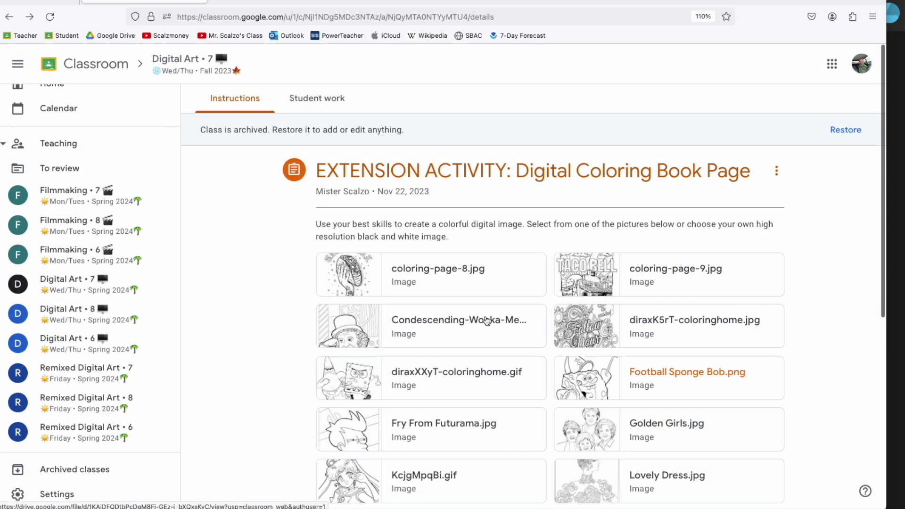
scroll(462, 363, "down", 5)
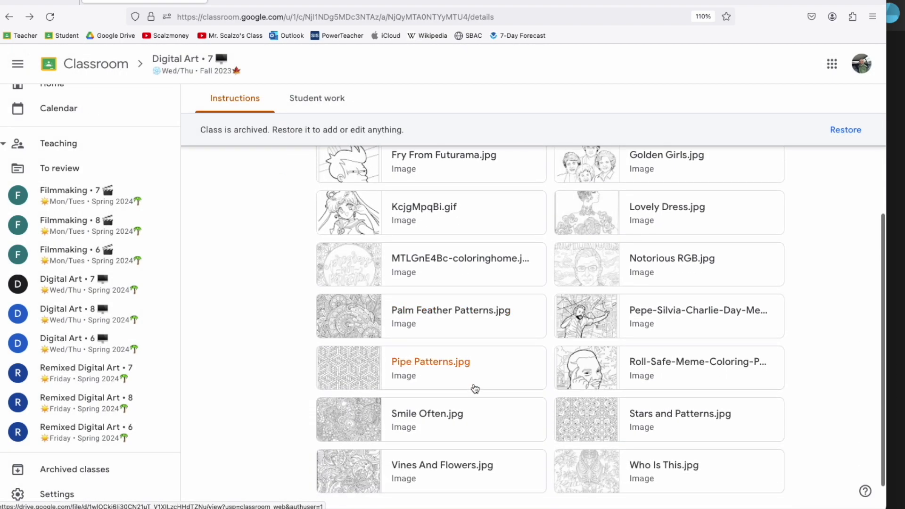
left_click(501, 430)
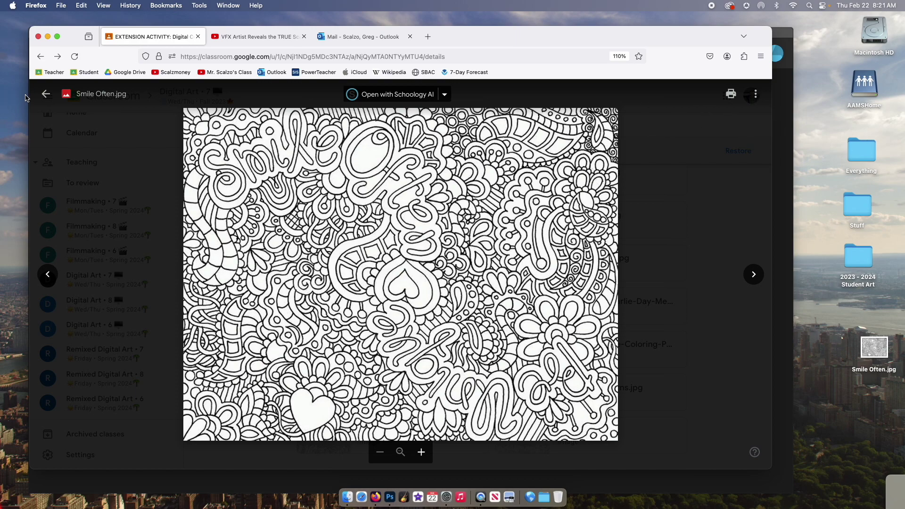
Close the Smile Often preview and switch over to Photoshop
left_click(40, 95)
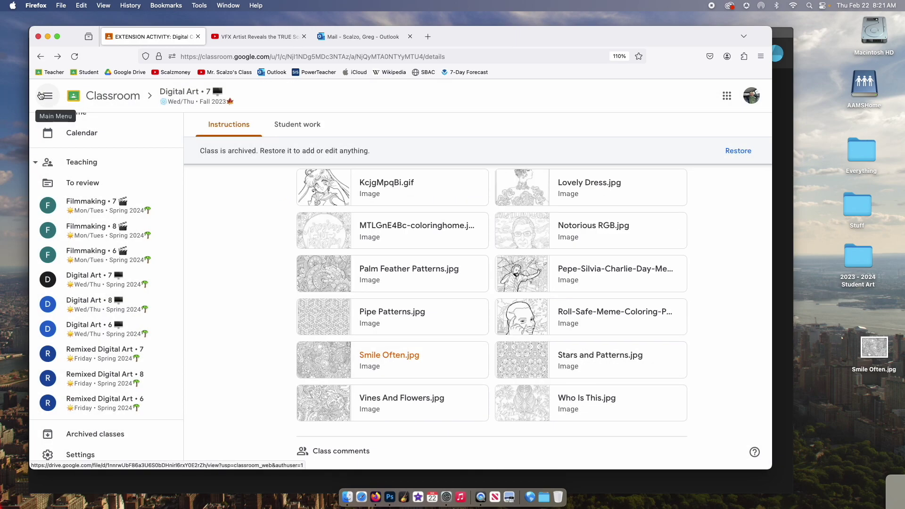
left_click(788, 92)
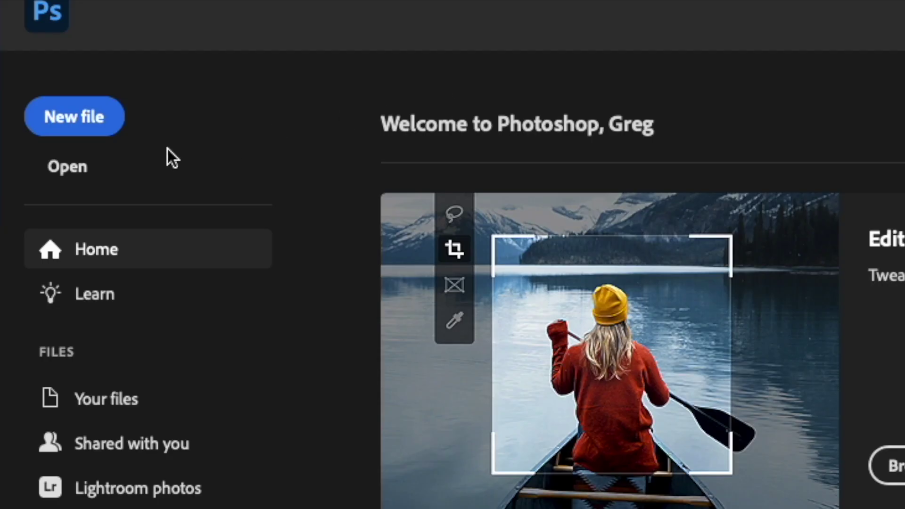
Open Smile Often.jpg from the Desktop folder in Photoshop
left_click(54, 114)
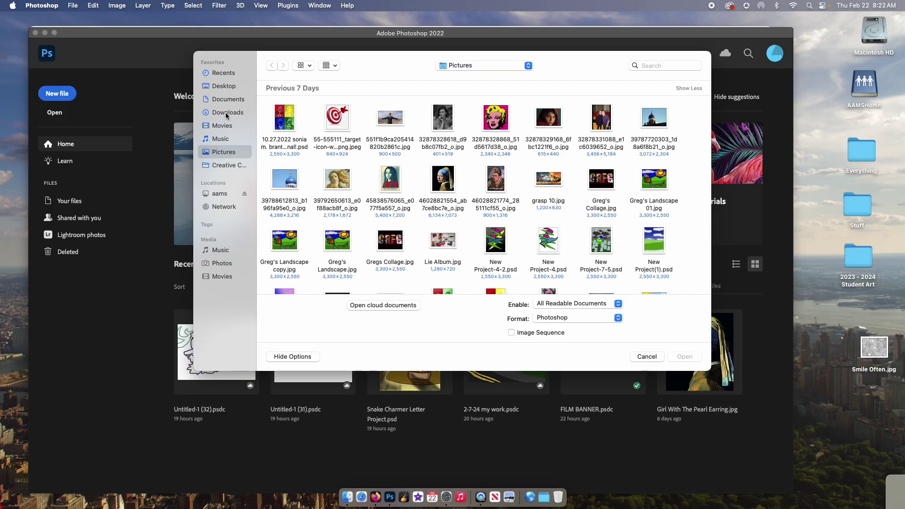
left_click(223, 86)
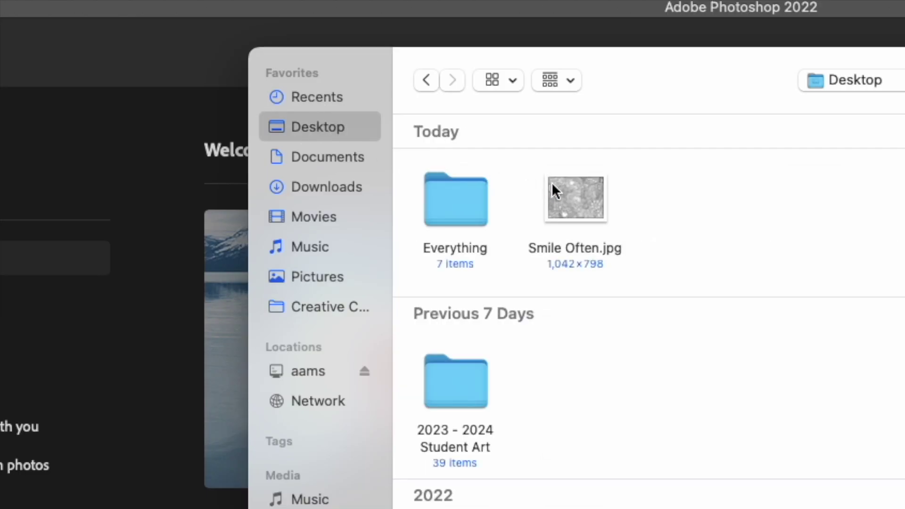
left_click(590, 210)
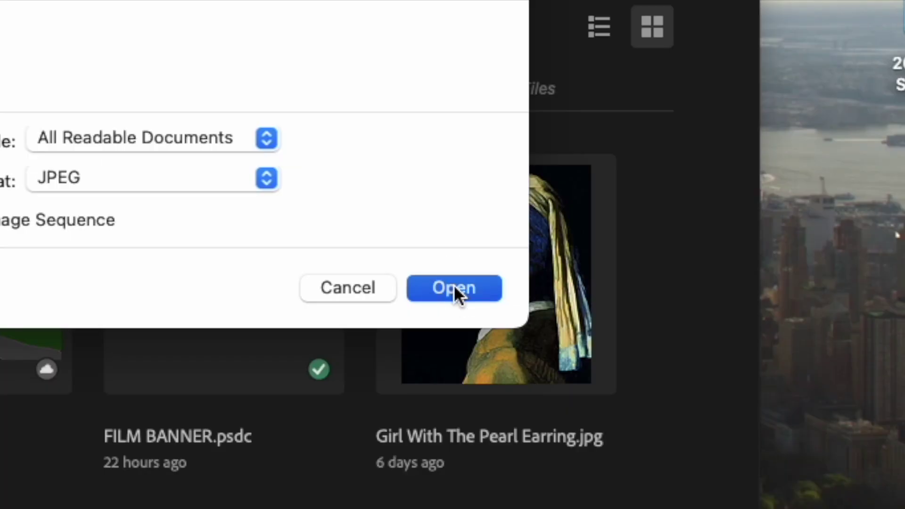
left_click(684, 357)
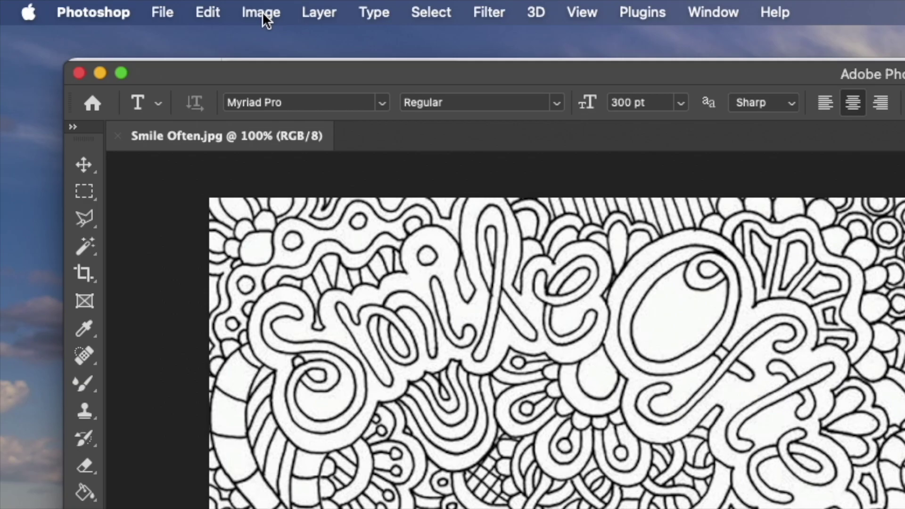
left_click(118, 6)
mouse_move(117, 17)
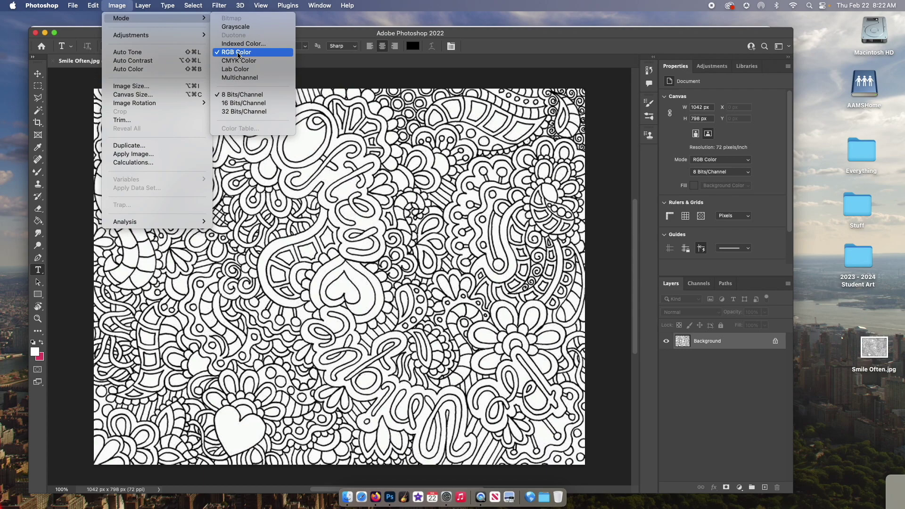
left_click(238, 55)
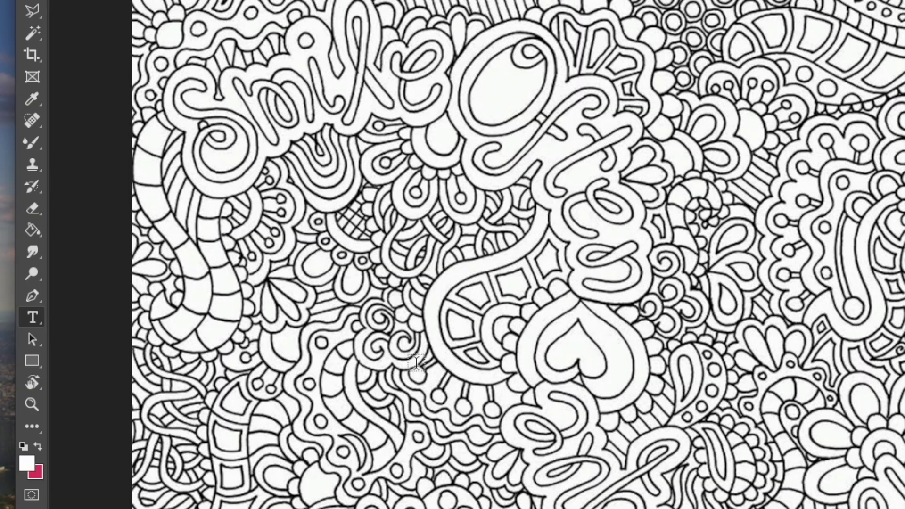
Pick the Paint Bucket and set the foreground colour to pure red (ff0000)
left_click(38, 221)
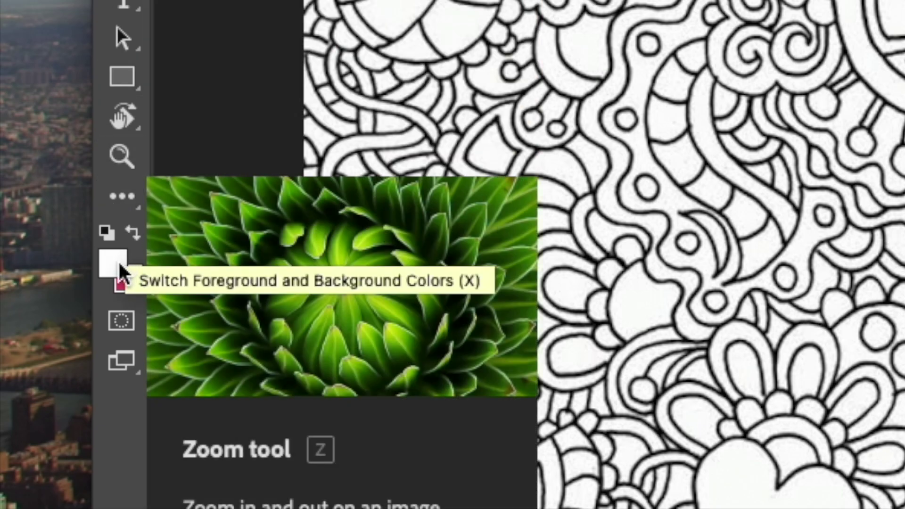
left_click(121, 266)
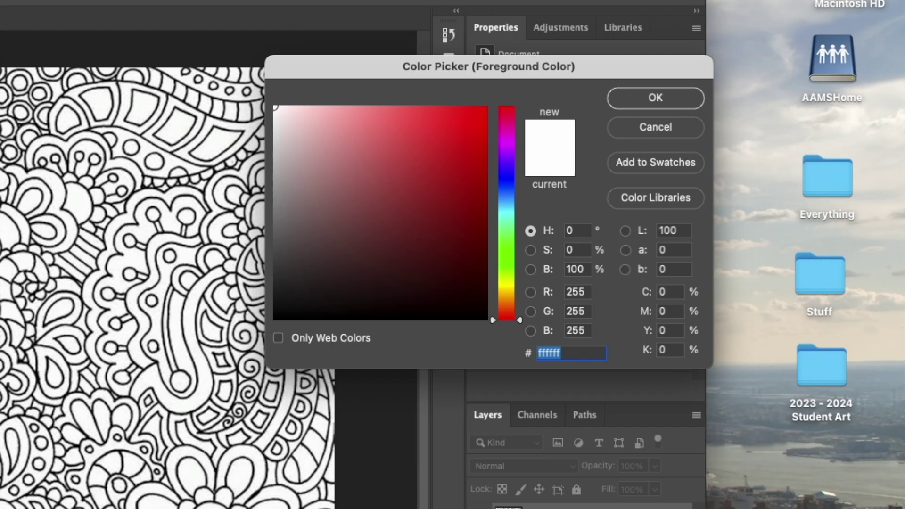
left_click_drag(479, 146, 478, 95)
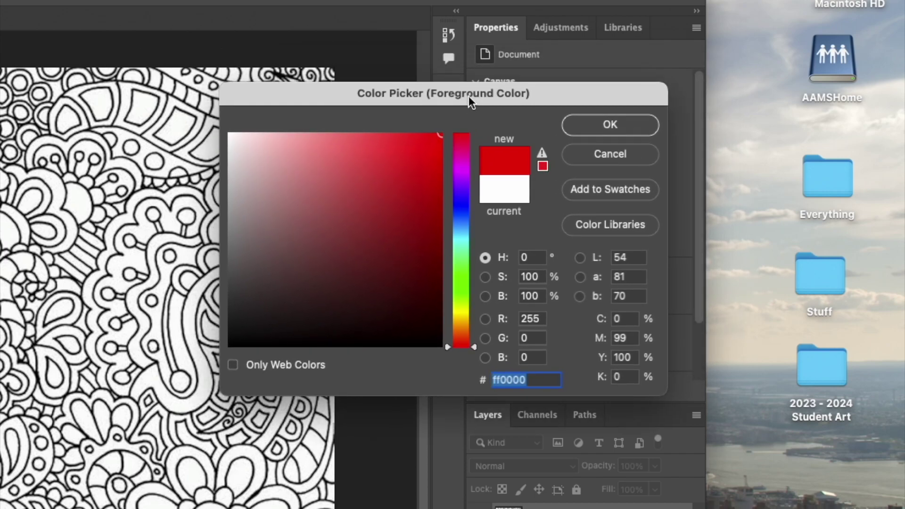
left_click(609, 126)
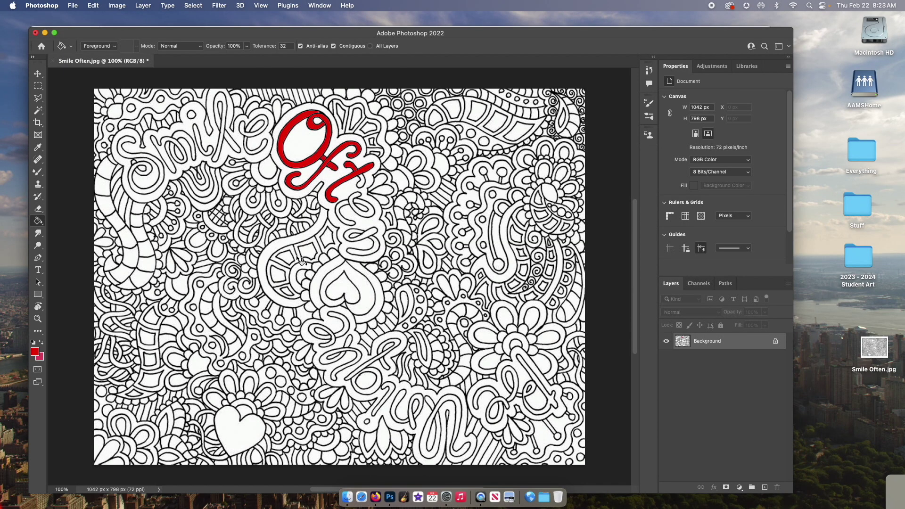
Zoom in to 300% and bucket-fill the remaining letter strokes of Often red
key("super+plus")
scroll(300, 262, "up", 3)
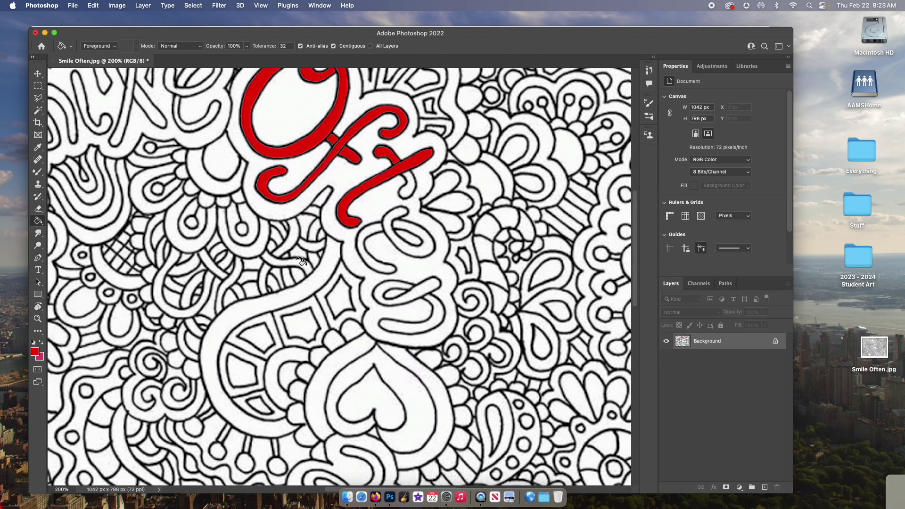
key("super+plus")
scroll(300, 261, "up", 1)
scroll(300, 261, "right", 1)
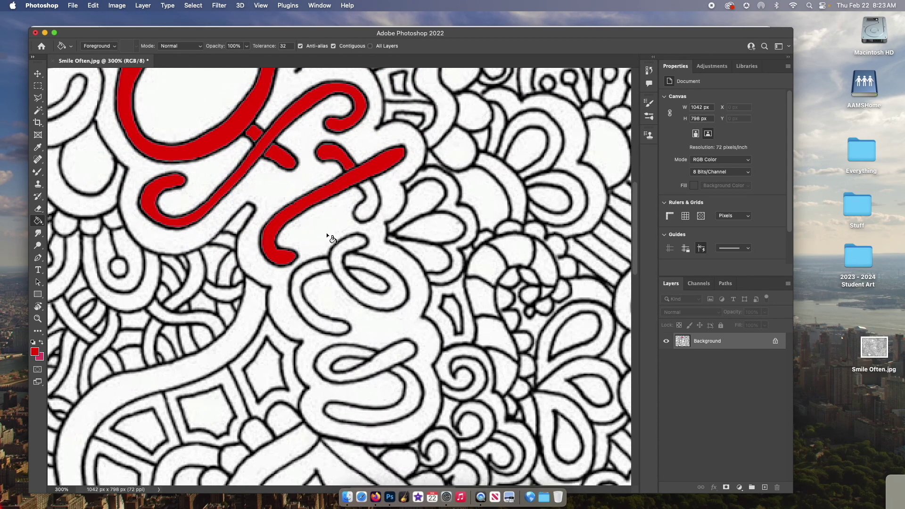
left_click(369, 207)
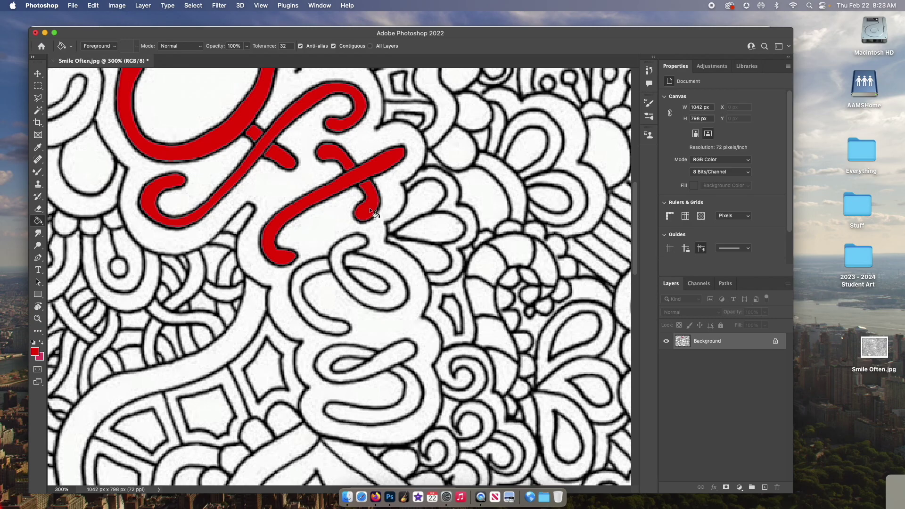
left_click(352, 243)
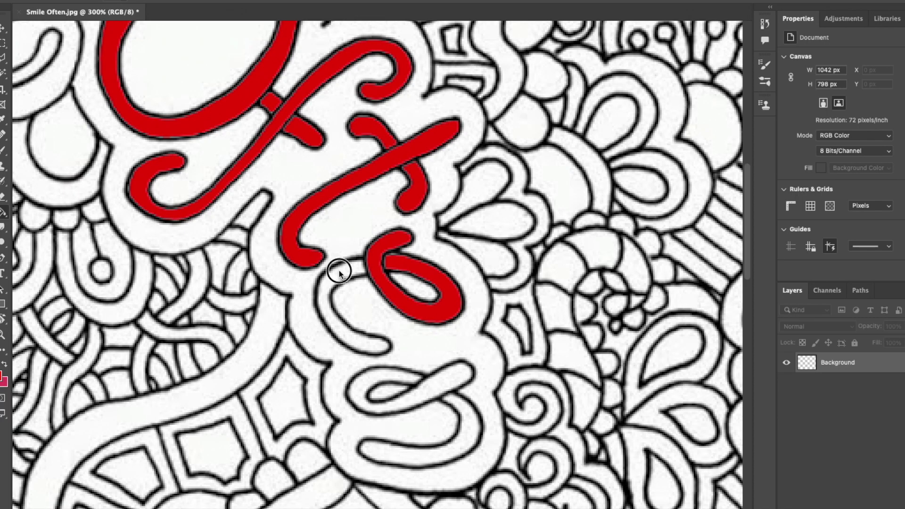
left_click(309, 270)
left_click(366, 389)
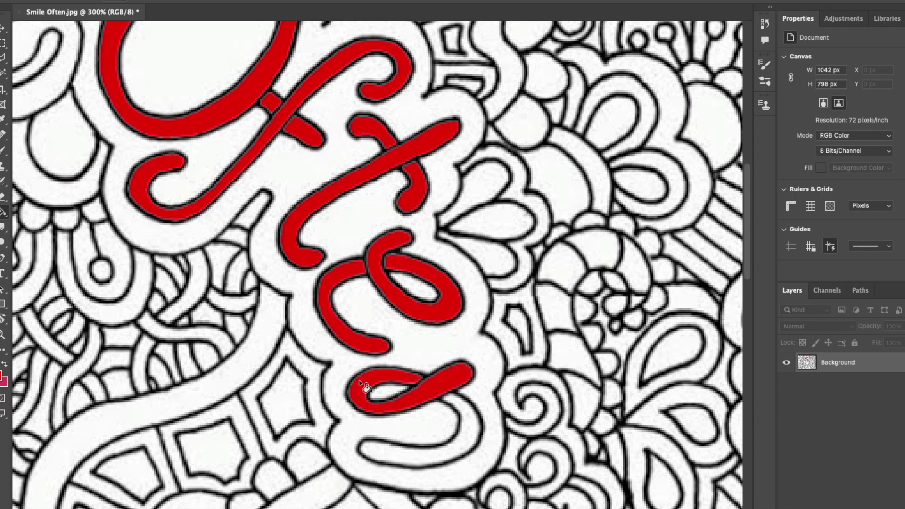
left_click(475, 425)
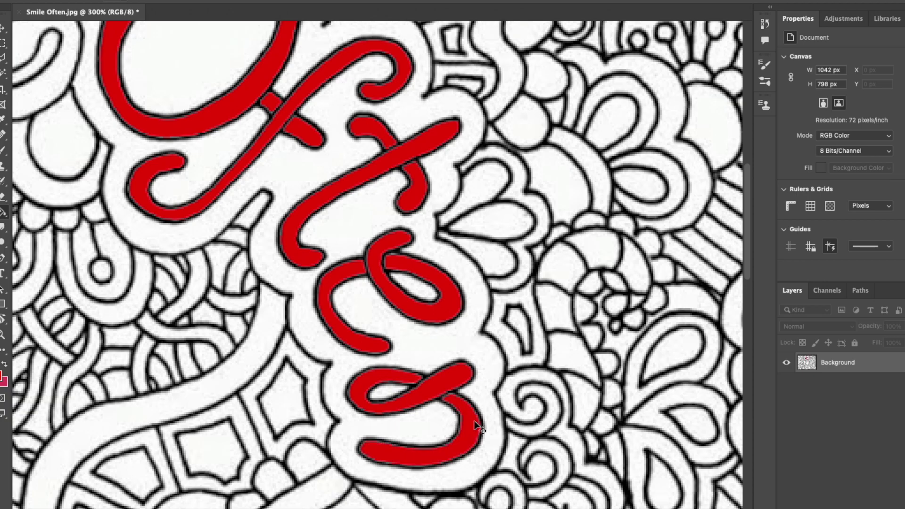
Zoom back out to view the whole red word Often
key("ctrl+minus")
key("ctrl+minus")
scroll(459, 410, "down", 3)
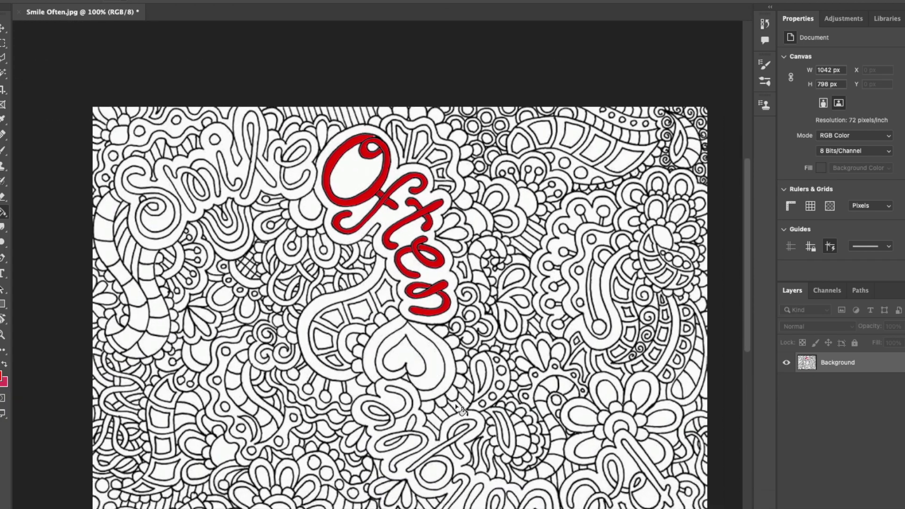
scroll(457, 408, "down", 1)
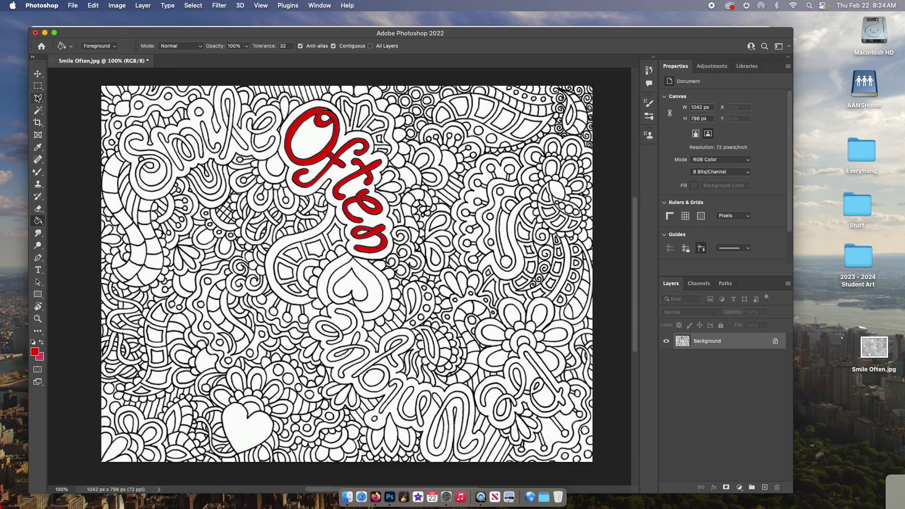
left_click(37, 109)
Switch to the Magic Wand Tool and select the alternating stripe sections on the left band
right_click(214, 167)
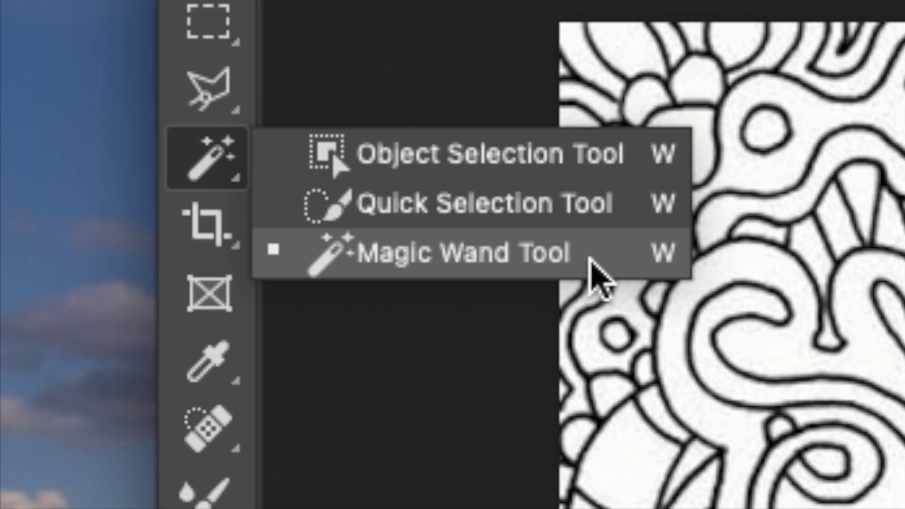
left_click(590, 259)
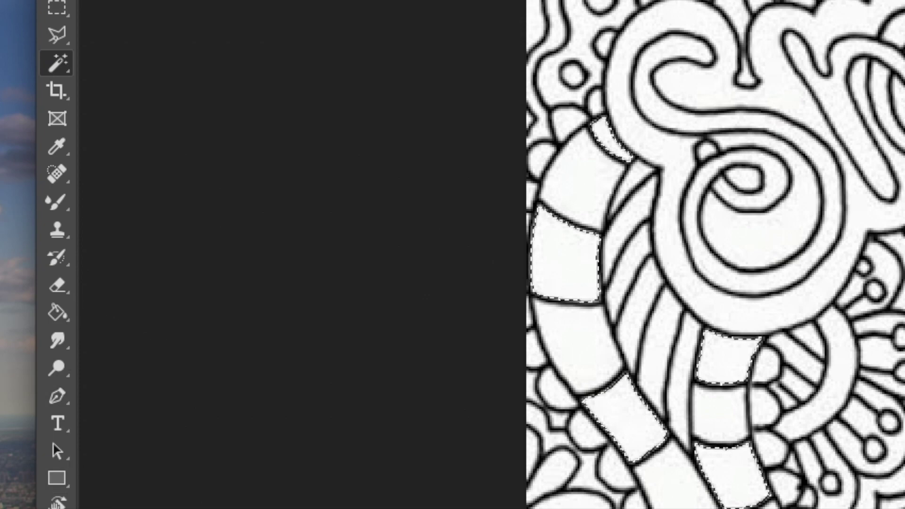
left_click(66, 500)
Set the foreground colour to a bright blue (#3200ea)
left_click(485, 177)
left_click_drag(441, 148, 464, 122)
left_click(675, 85)
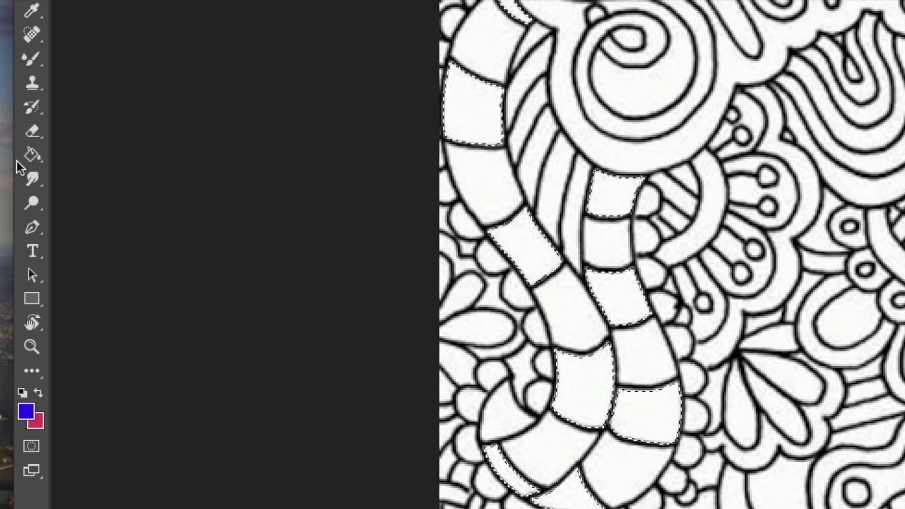
left_click(30, 158)
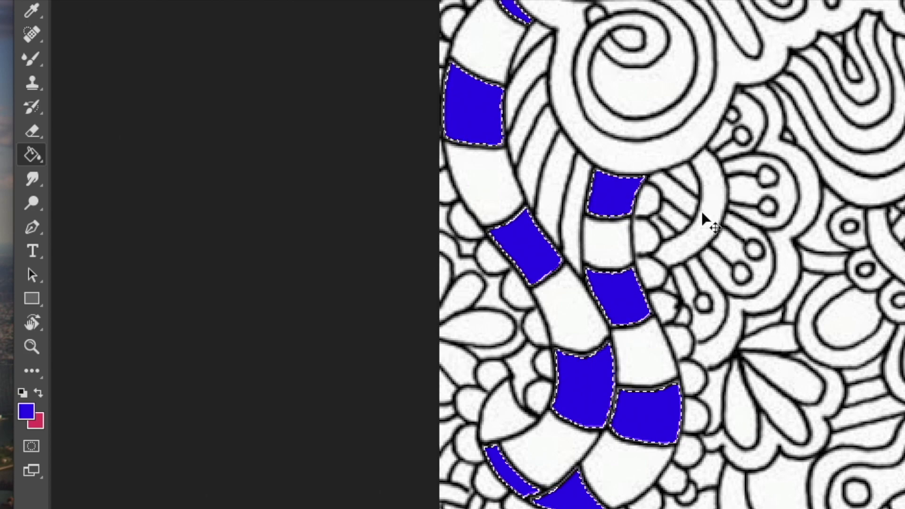
Bucket-fill the selected stripe sections blue and deselect
scroll(701, 217, "down", 5)
scroll(701, 216, "right", 5)
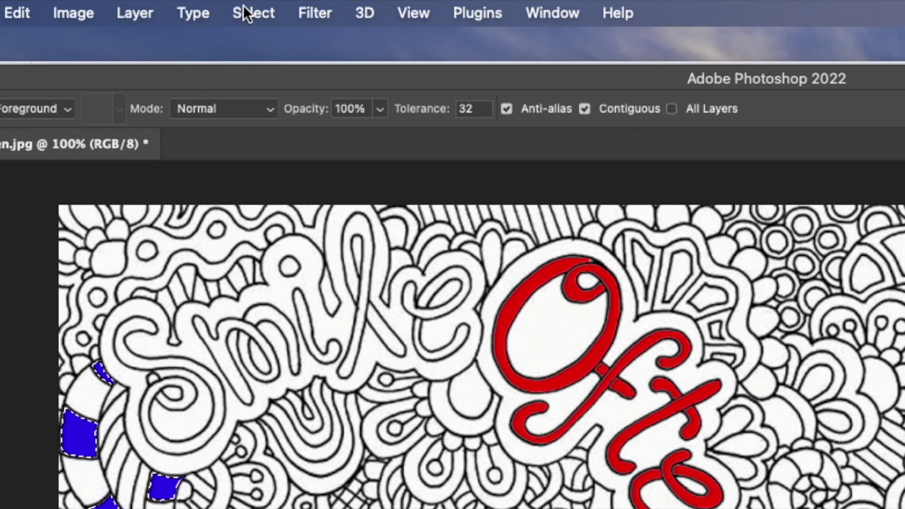
left_click(243, 10)
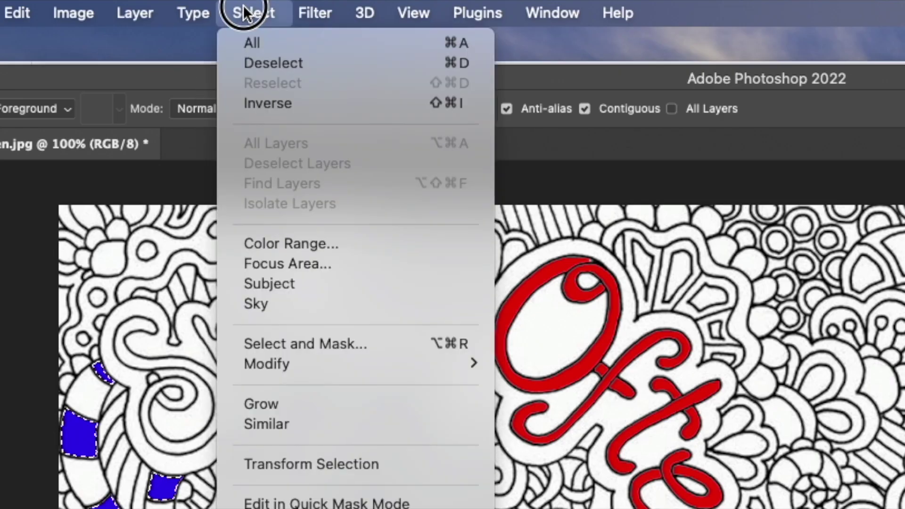
left_click(271, 63)
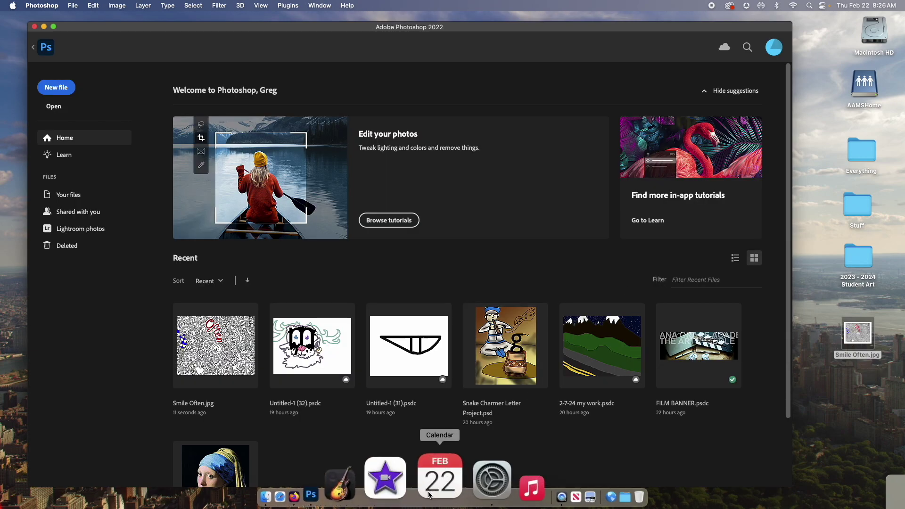
Bring the Classroom window forward and scroll through the Digital Coloring Book Page attachments
left_click(370, 490)
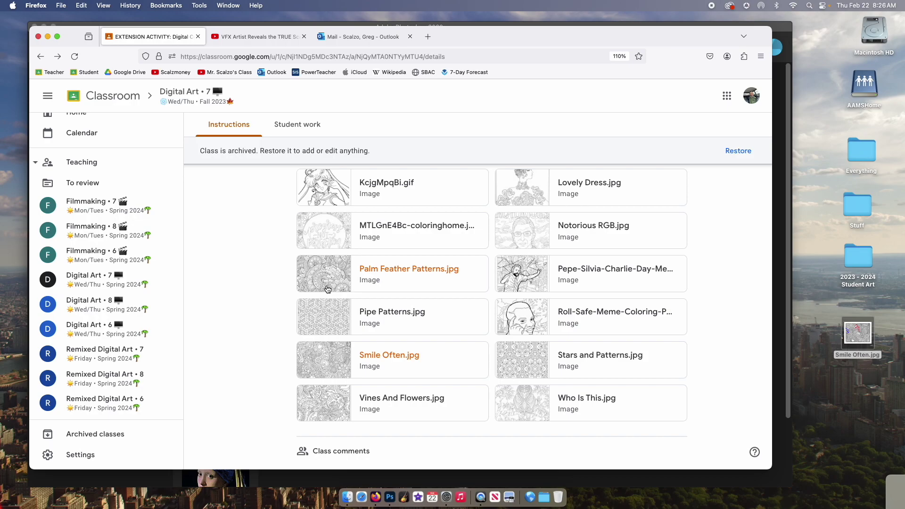
scroll(329, 291, "down", 1)
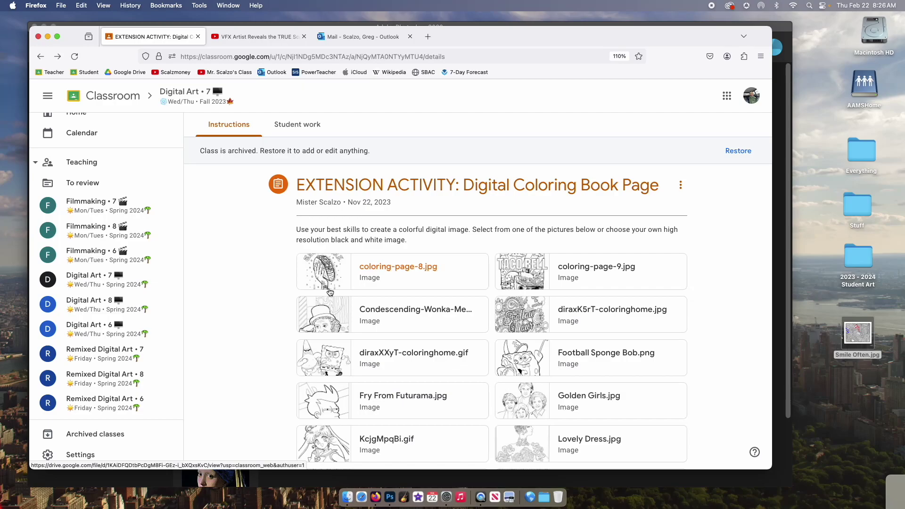
scroll(231, 283, "down", 10)
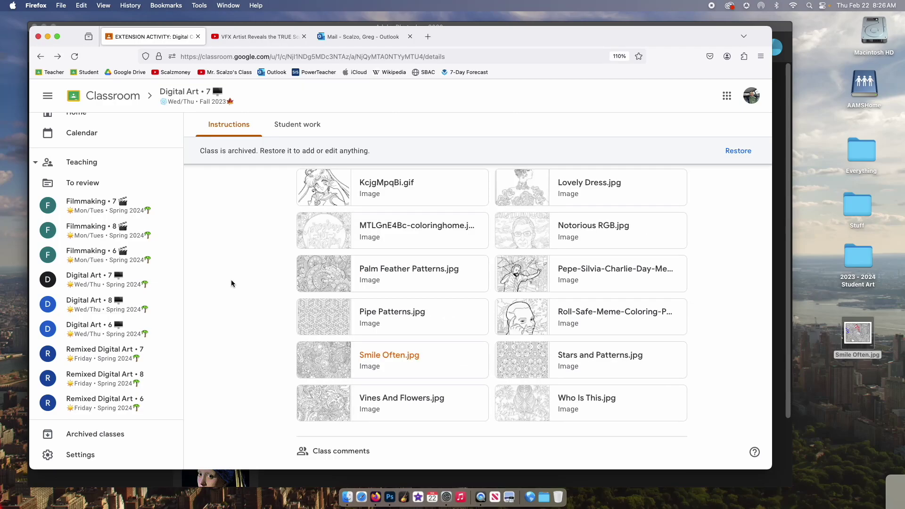